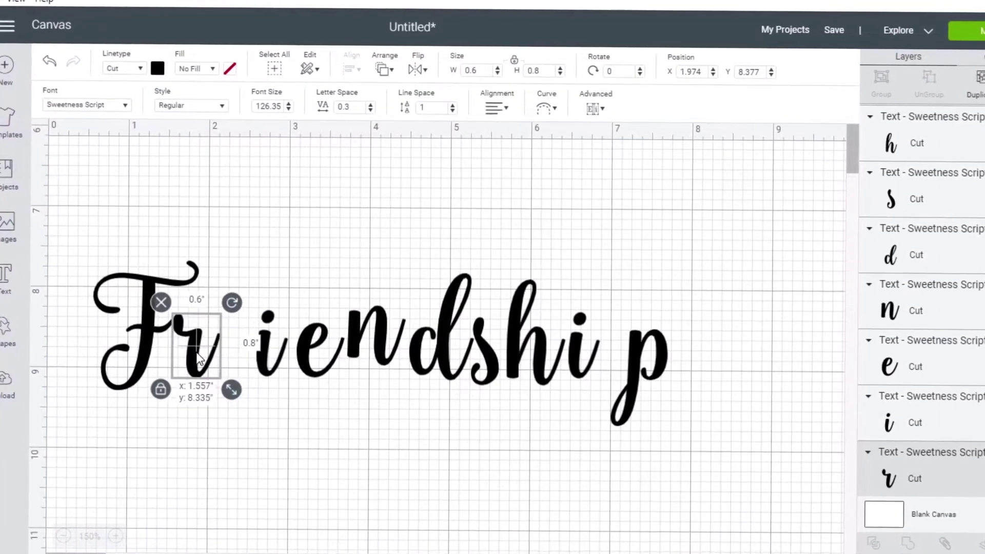
# - Slide the i, e and n left to overlap the letters before them
pyautogui.moveTo(262, 360); pyautogui.dragTo(222, 367)
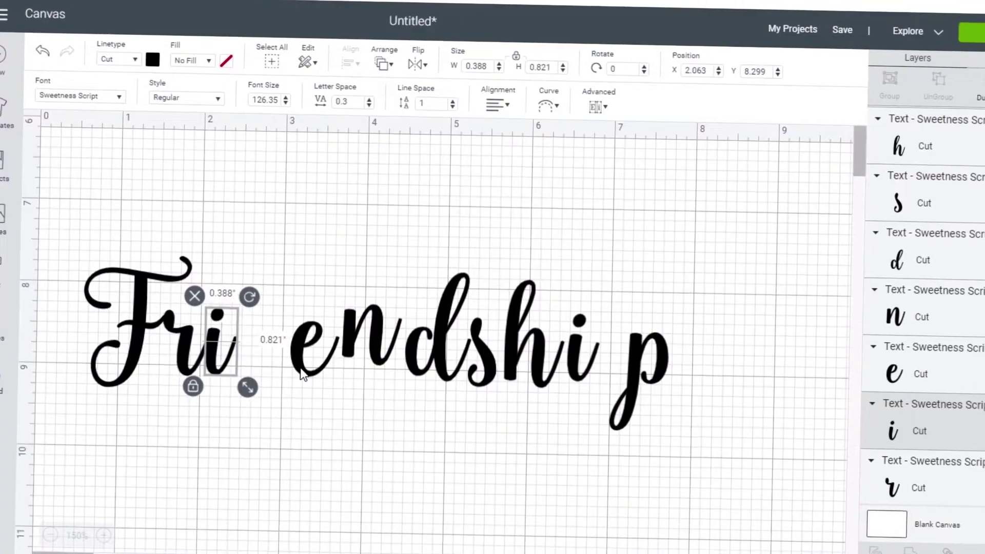
pyautogui.moveTo(303, 373); pyautogui.dragTo(238, 363)
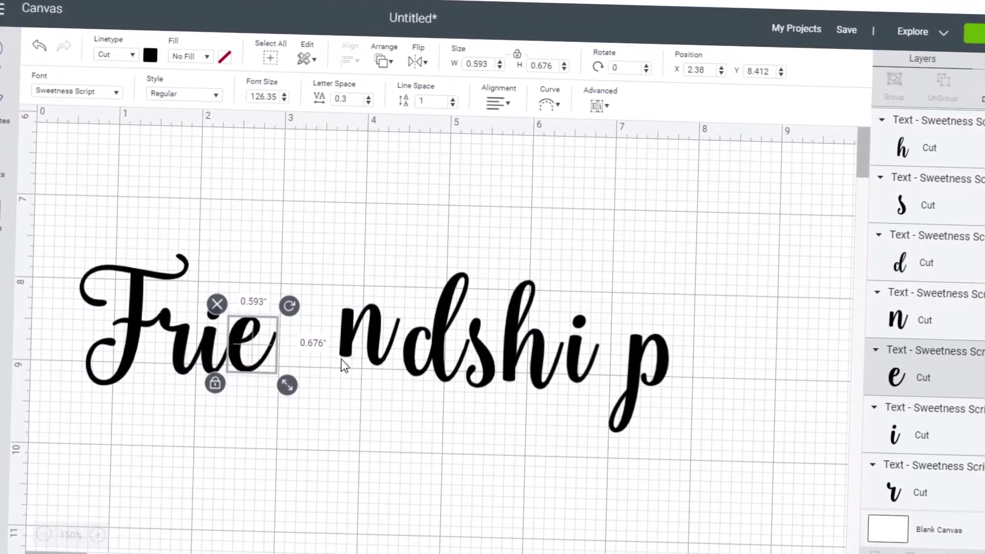
pyautogui.moveTo(341, 359); pyautogui.dragTo(282, 347)
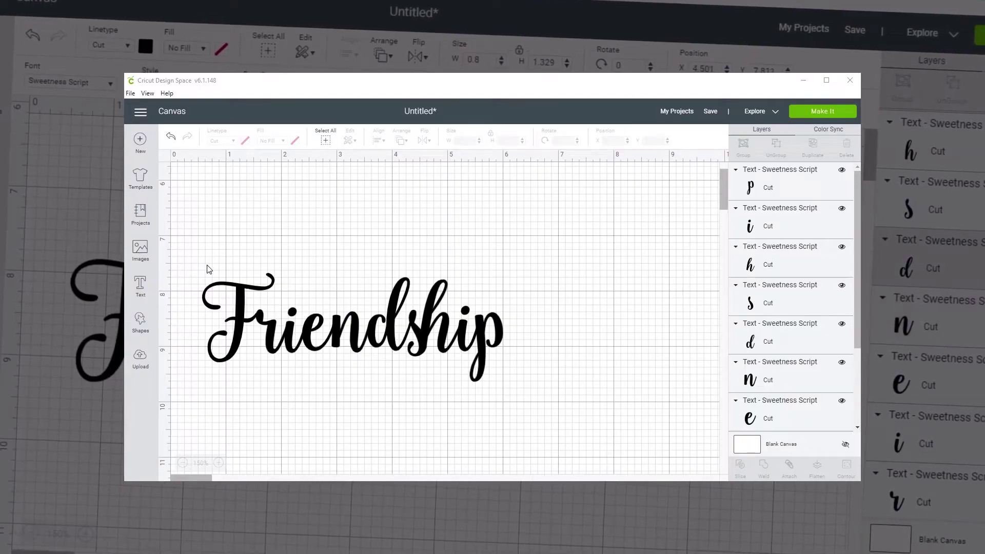
# - Group all the Friendship letters into one object and enlarge it
pyautogui.moveTo(186, 257); pyautogui.dragTo(533, 406)
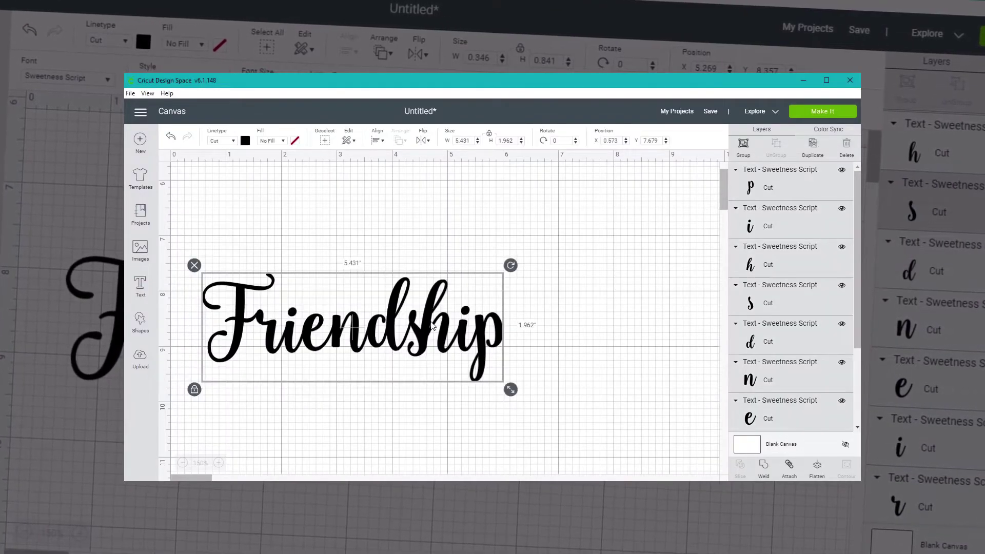
pyautogui.rightClick(431, 325)
pyautogui.click(446, 200)
pyautogui.moveTo(510, 389); pyautogui.dragTo(592, 446)
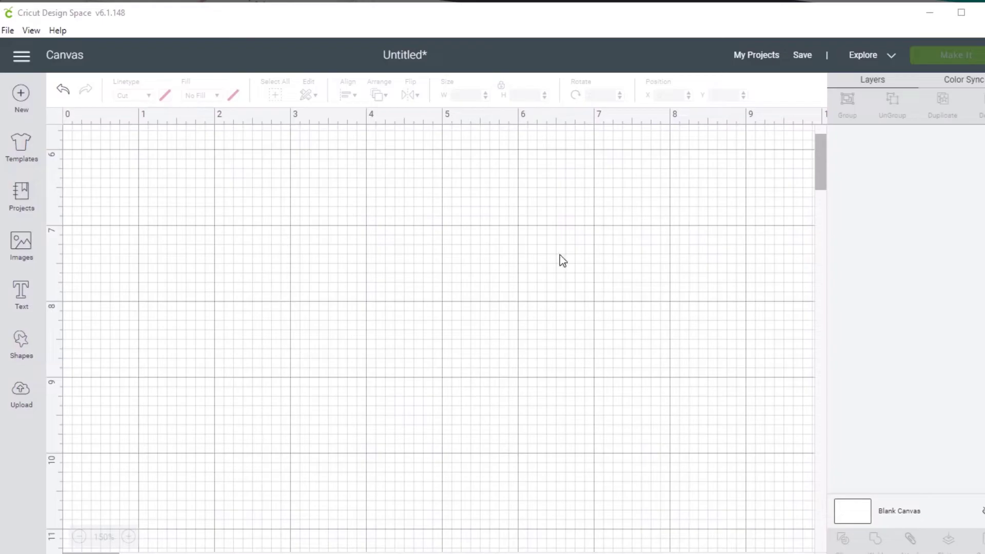
# - Add a text box in Sweetness Script reading 'Friendship'
pyautogui.click(28, 301)
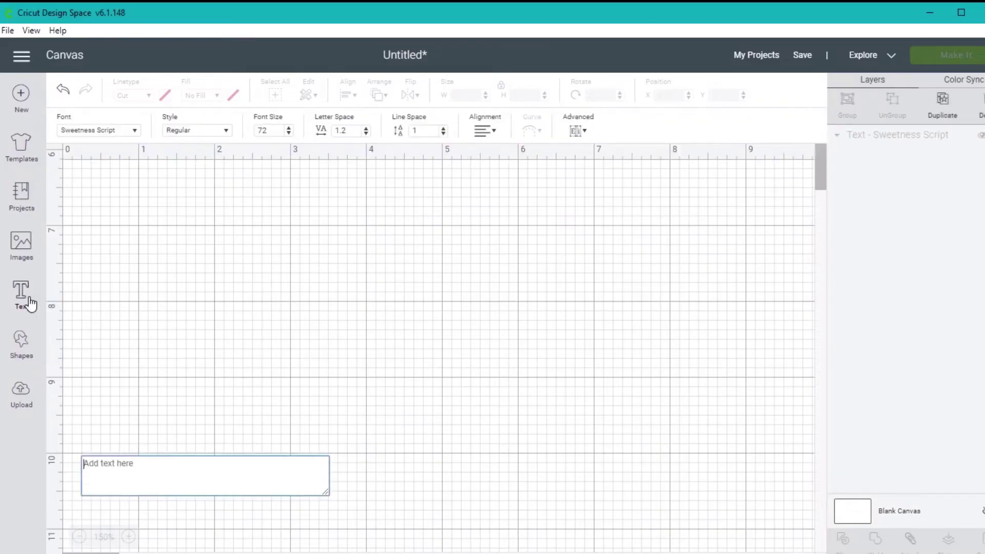
pyautogui.click(133, 131)
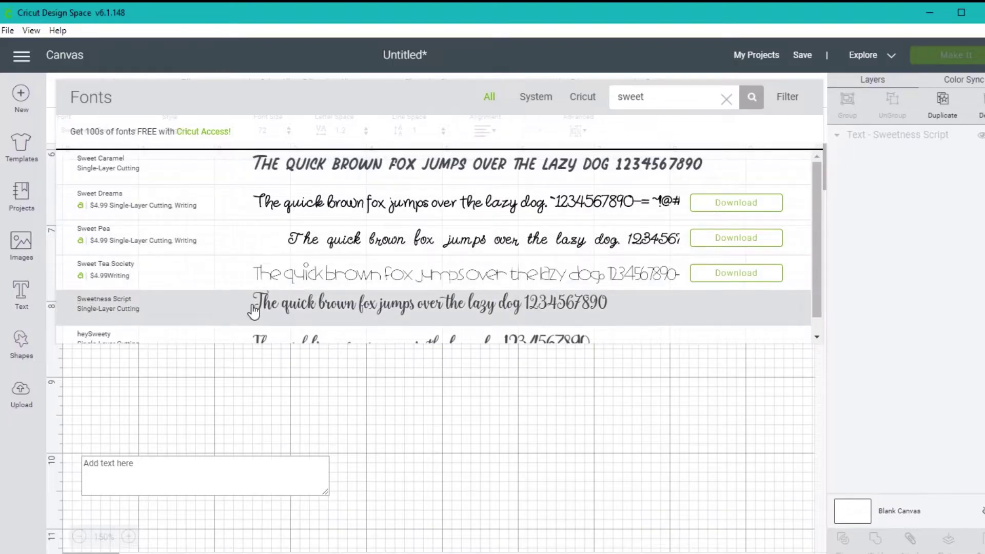
pyautogui.click(119, 313)
pyautogui.click(164, 473)
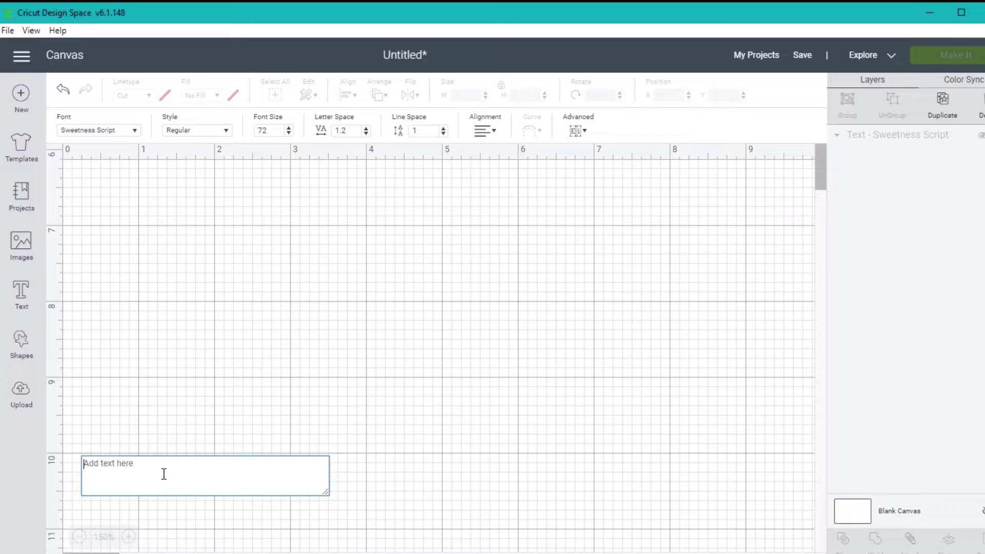
pyautogui.write('Friendship')
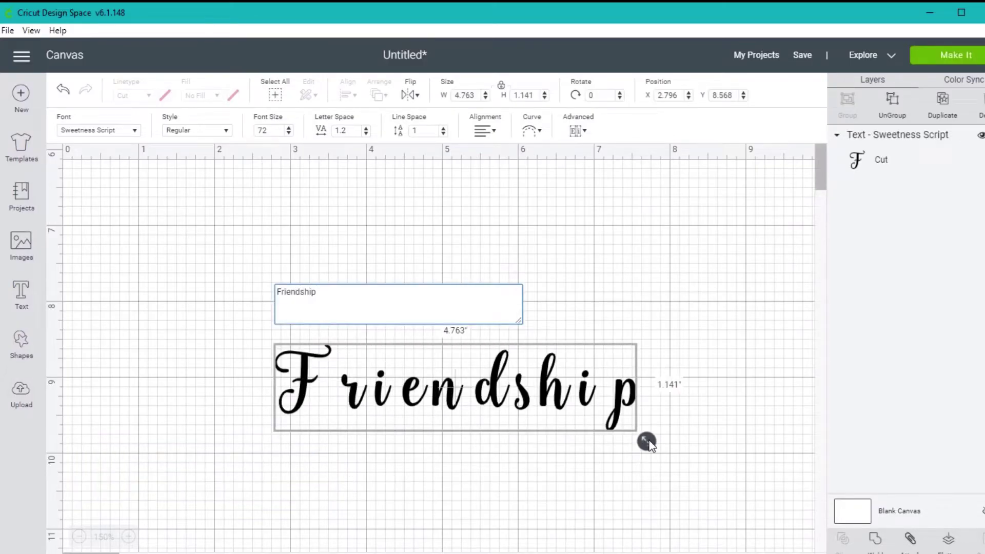
# - Scale Friendship up to about 8.4 inches wide and shift it left and up
pyautogui.moveTo(647, 444); pyautogui.dragTo(879, 497)
pyautogui.moveTo(640, 436); pyautogui.dragTo(472, 369)
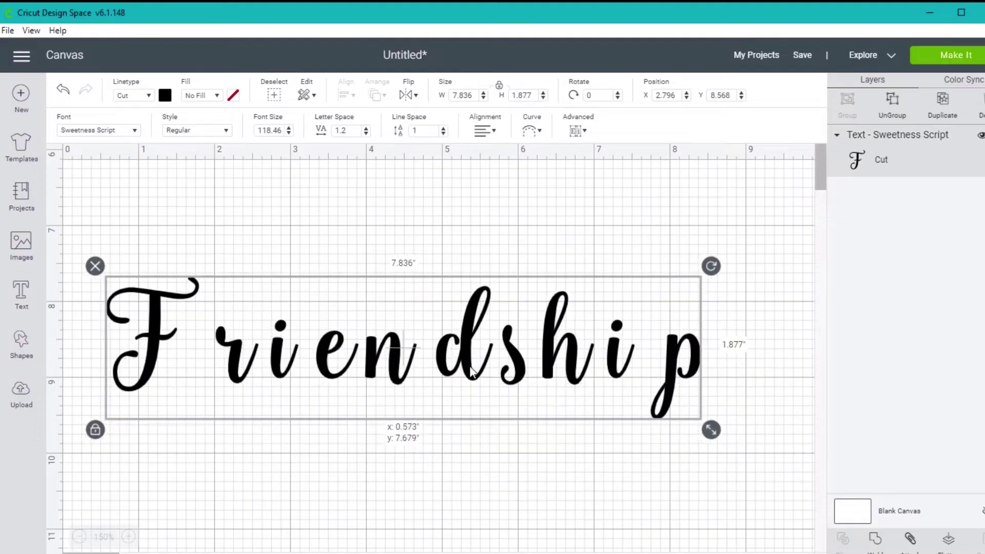
pyautogui.moveTo(711, 429); pyautogui.dragTo(751, 439)
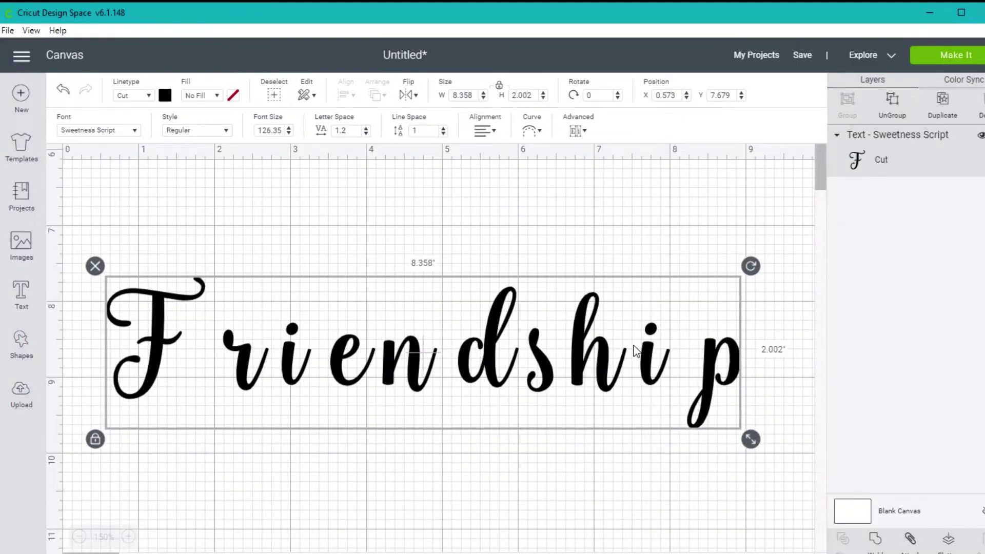
# - Lower Friendship's letter space from 1.2 to 0.3, narrowing it to about 7.1 inches
pyautogui.click(366, 133)
pyautogui.click(366, 132)
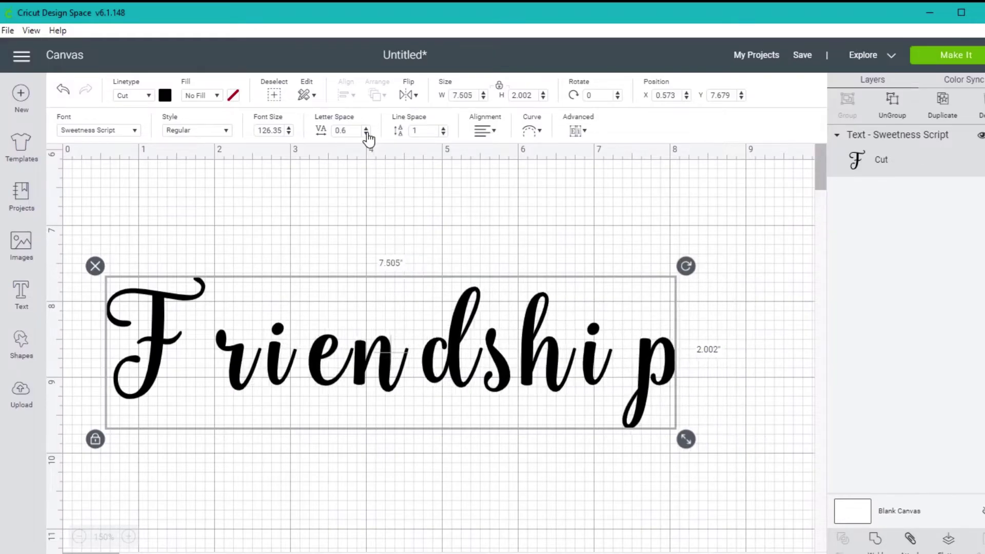
pyautogui.click(367, 133)
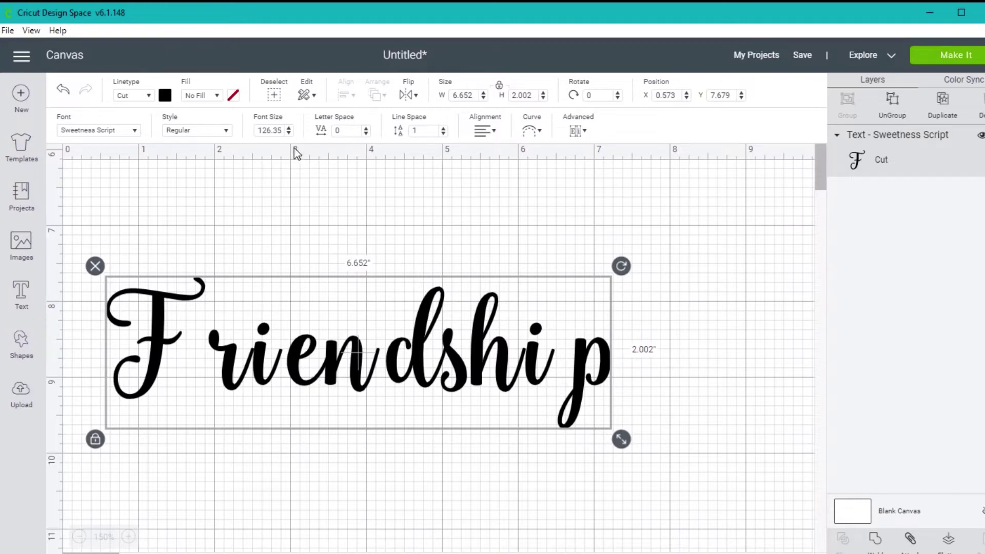
pyautogui.click(367, 129)
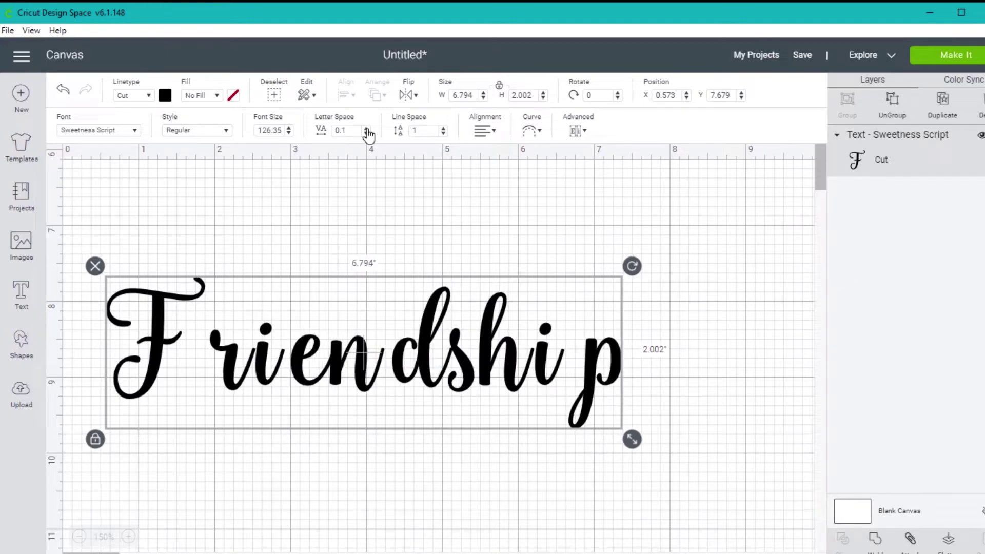
pyautogui.click(366, 129)
pyautogui.click(367, 133)
pyautogui.click(366, 134)
pyautogui.click(366, 133)
pyautogui.click(367, 129)
pyautogui.click(367, 129)
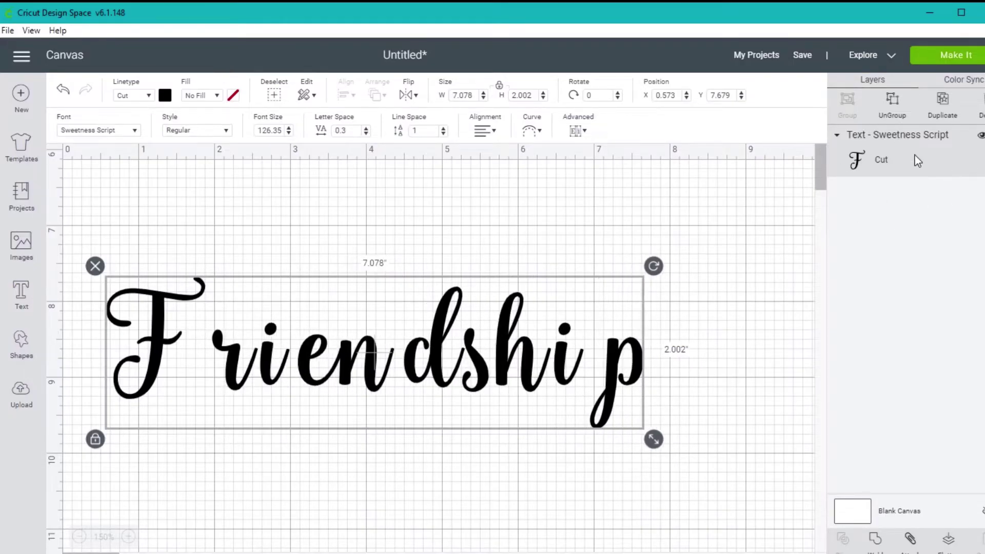
# - Ungroup Friendship into separate letters and nudge the p and n into place
pyautogui.rightClick(528, 351)
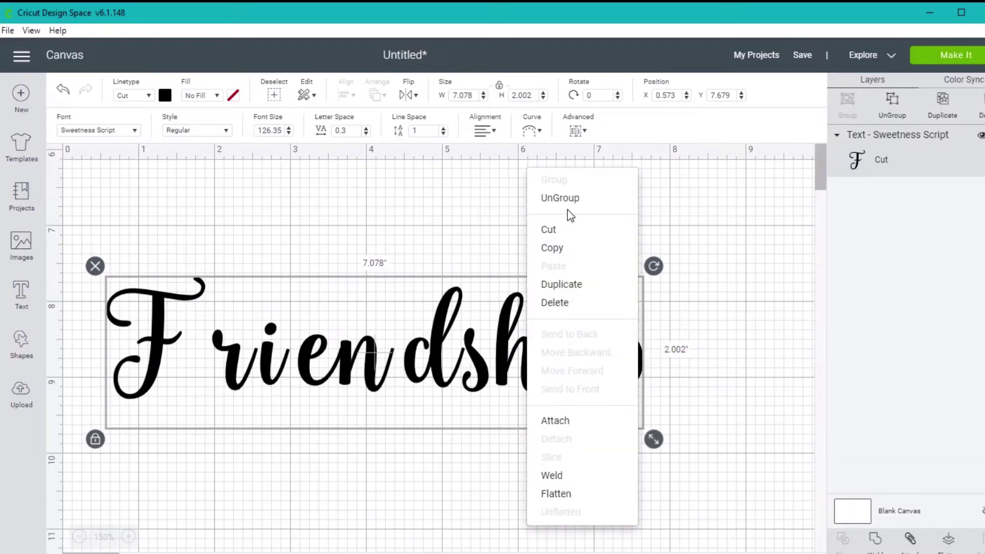
pyautogui.click(585, 200)
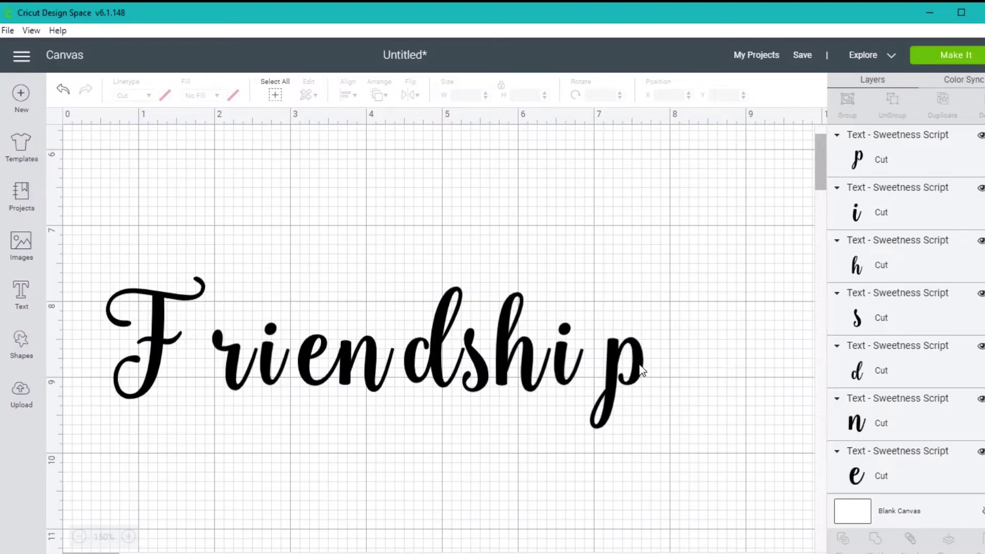
pyautogui.moveTo(641, 369); pyautogui.dragTo(645, 371)
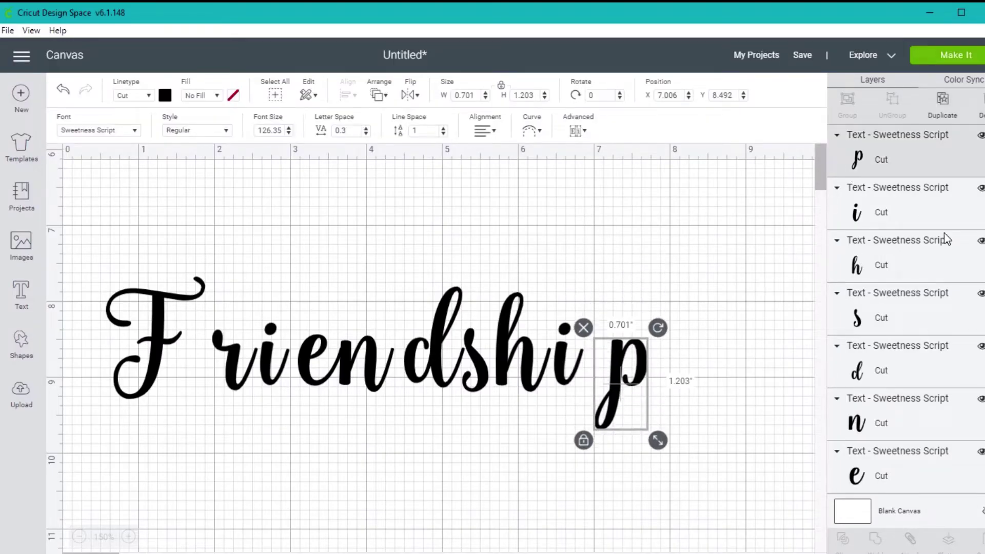
pyautogui.moveTo(377, 386); pyautogui.dragTo(383, 373)
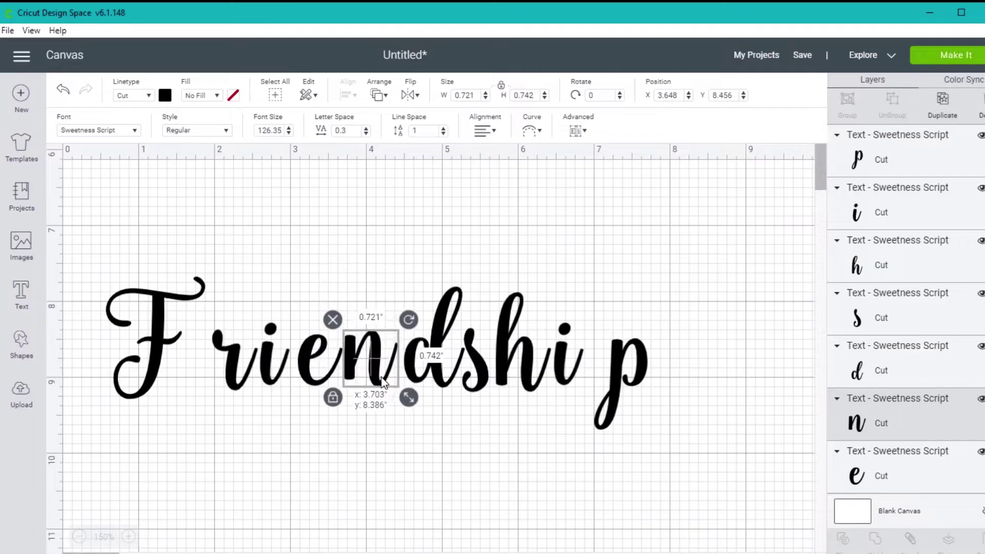
pyautogui.click(528, 454)
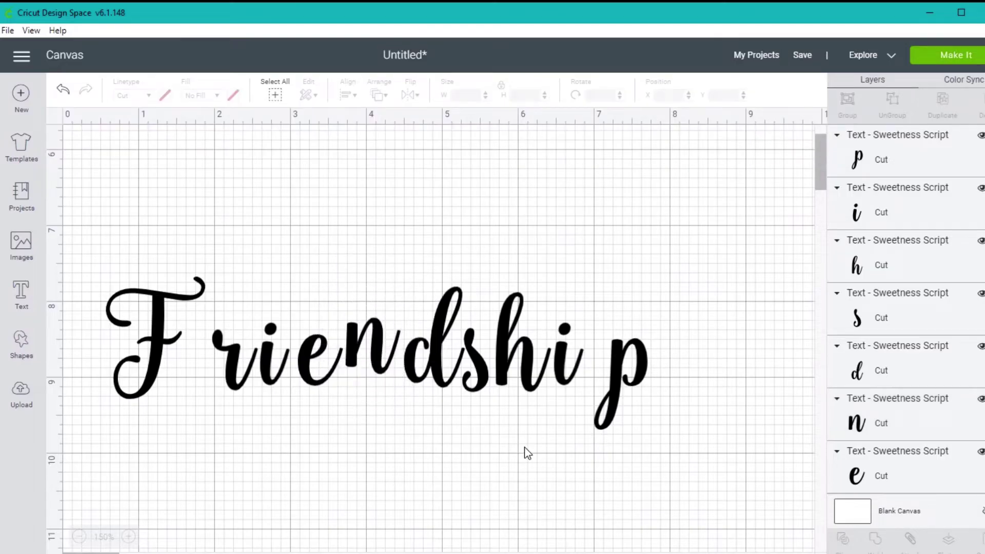
# - Slide the r, i, e, n, d, s and h left onto their neighbours
pyautogui.moveTo(236, 375); pyautogui.dragTo(213, 376)
pyautogui.moveTo(272, 381); pyautogui.dragTo(235, 381)
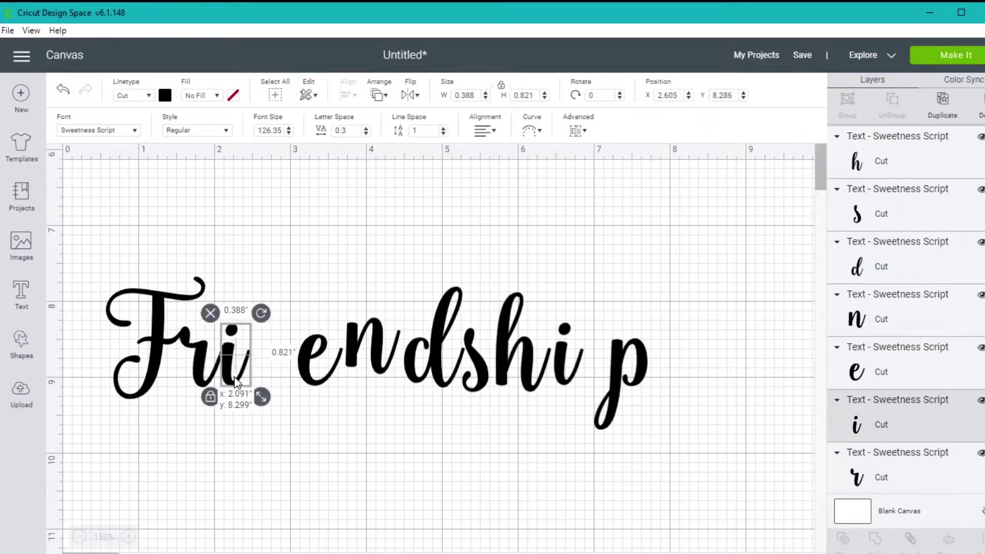
pyautogui.moveTo(319, 359); pyautogui.dragTo(264, 359)
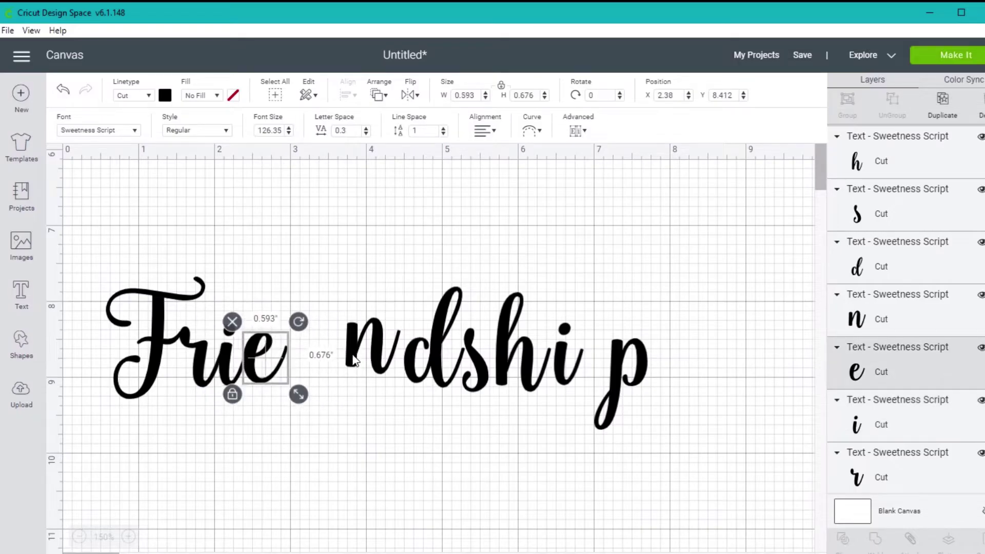
pyautogui.moveTo(354, 359); pyautogui.dragTo(294, 359)
pyautogui.moveTo(441, 353); pyautogui.dragTo(369, 353)
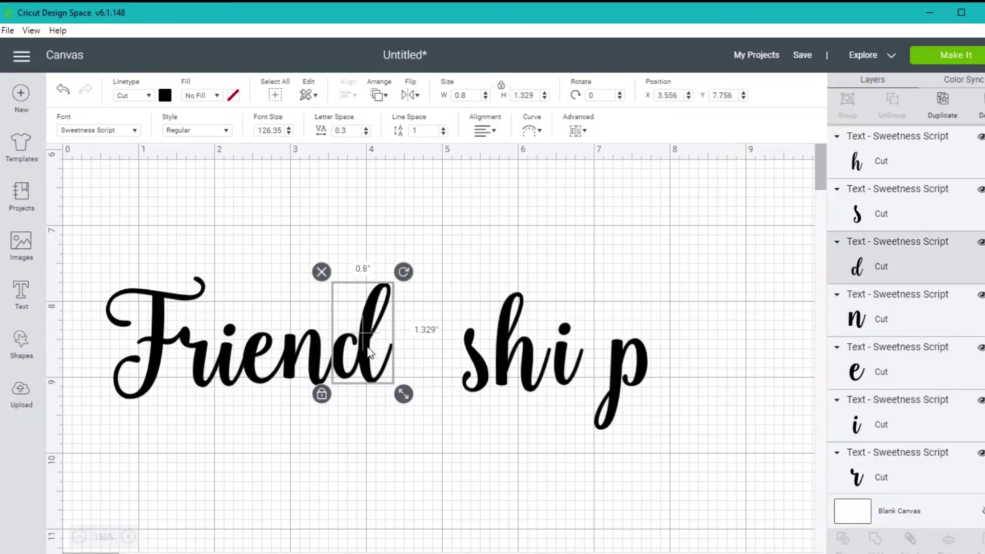
pyautogui.moveTo(479, 369); pyautogui.dragTo(412, 373)
pyautogui.moveTo(500, 359); pyautogui.dragTo(436, 359)
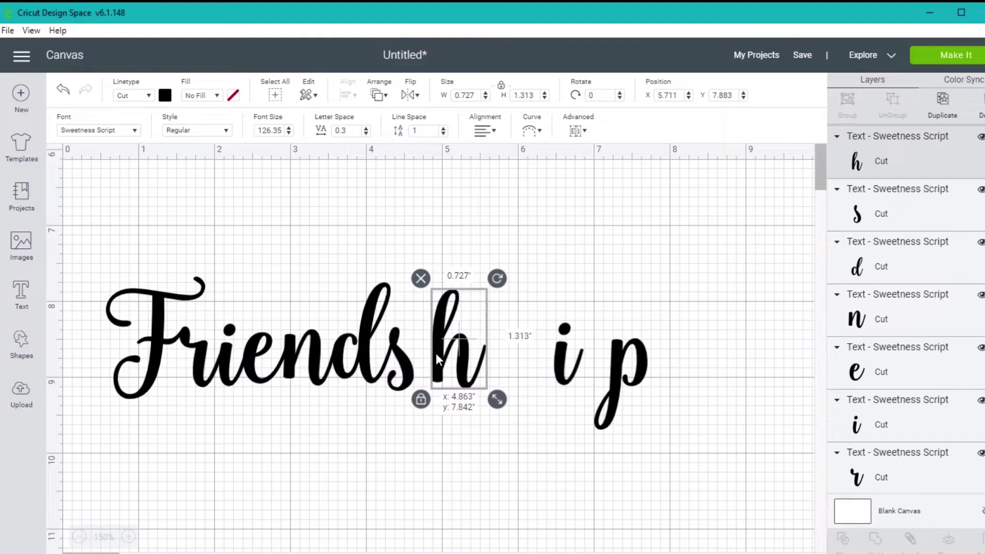
# - Tilt the h about 8° against the s, then slide the final i and p left
pyautogui.moveTo(497, 279); pyautogui.dragTo(505, 285)
pyautogui.moveTo(475, 354); pyautogui.dragTo(449, 354)
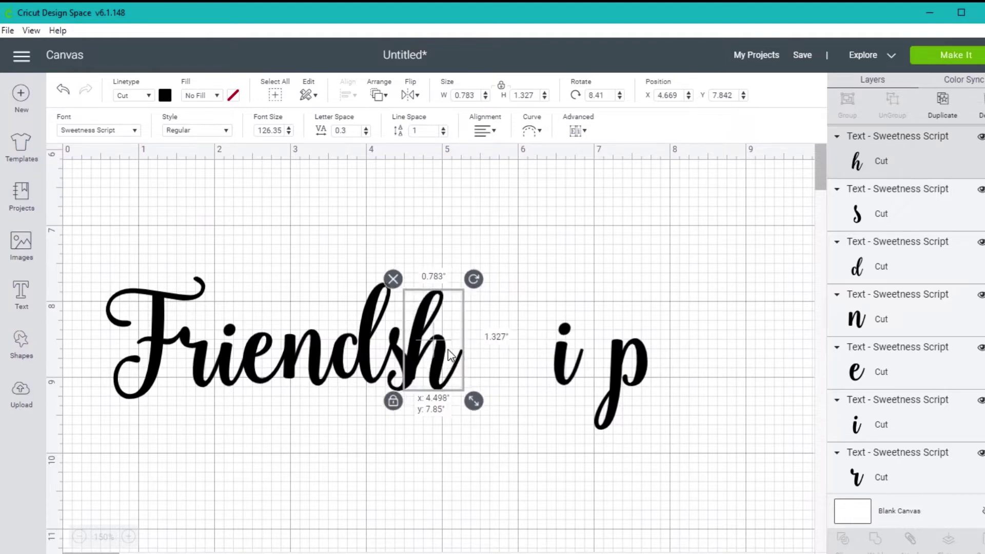
pyautogui.click(530, 383)
pyautogui.moveTo(568, 377); pyautogui.dragTo(471, 377)
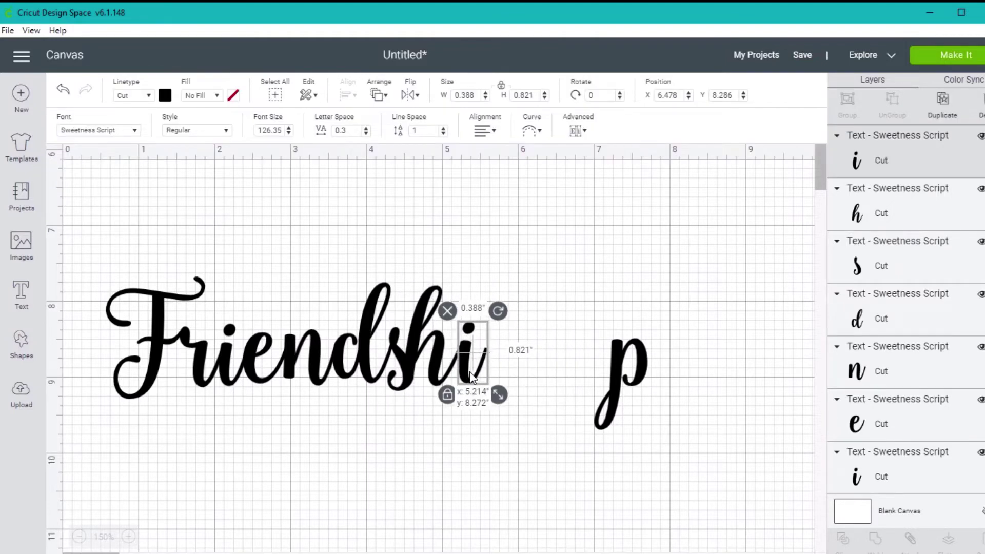
pyautogui.moveTo(614, 368); pyautogui.dragTo(488, 361)
pyautogui.click(662, 392)
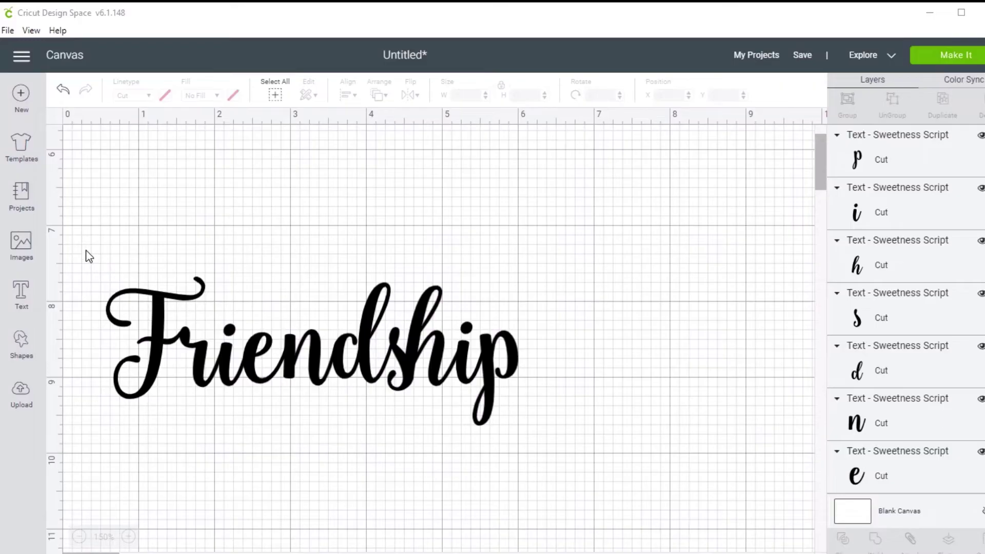
# - Group all the Friendship letters and enlarge the word to about 6.9 inches wide
pyautogui.moveTo(86, 251); pyautogui.dragTo(551, 453)
pyautogui.rightClick(420, 349)
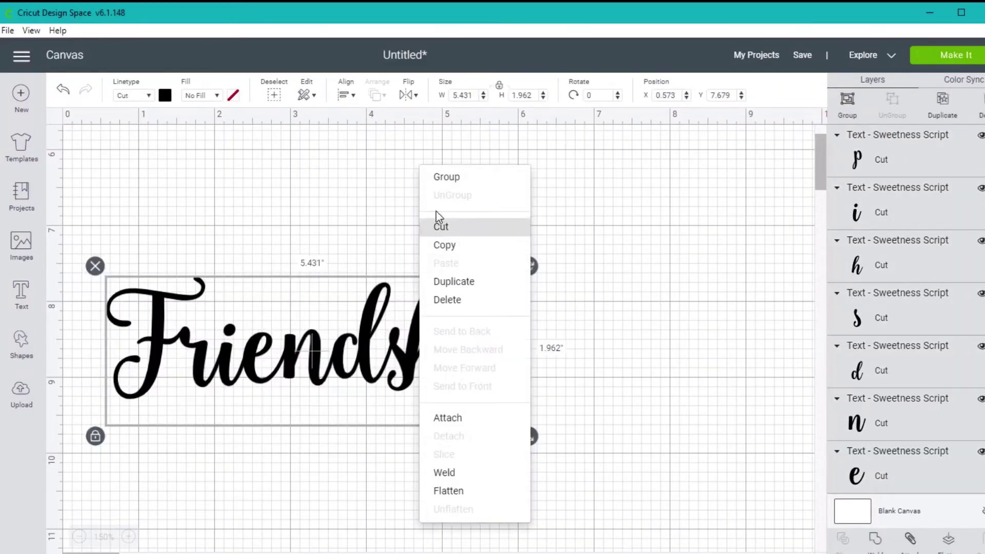
pyautogui.click(455, 177)
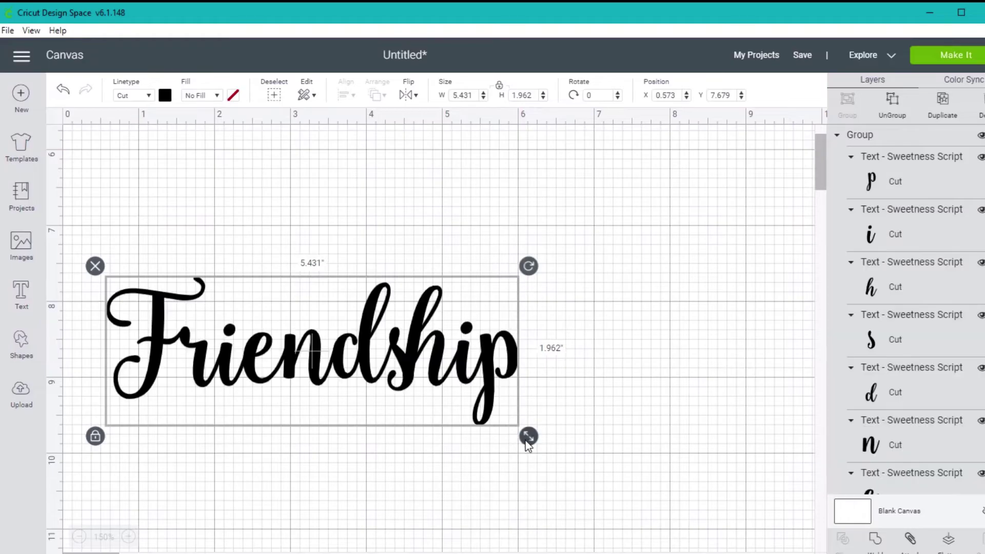
pyautogui.moveTo(528, 435)
pyautogui.mouseDown()
pyautogui.moveTo(596, 447)
pyautogui.moveTo(604, 300)
pyautogui.mouseUp()
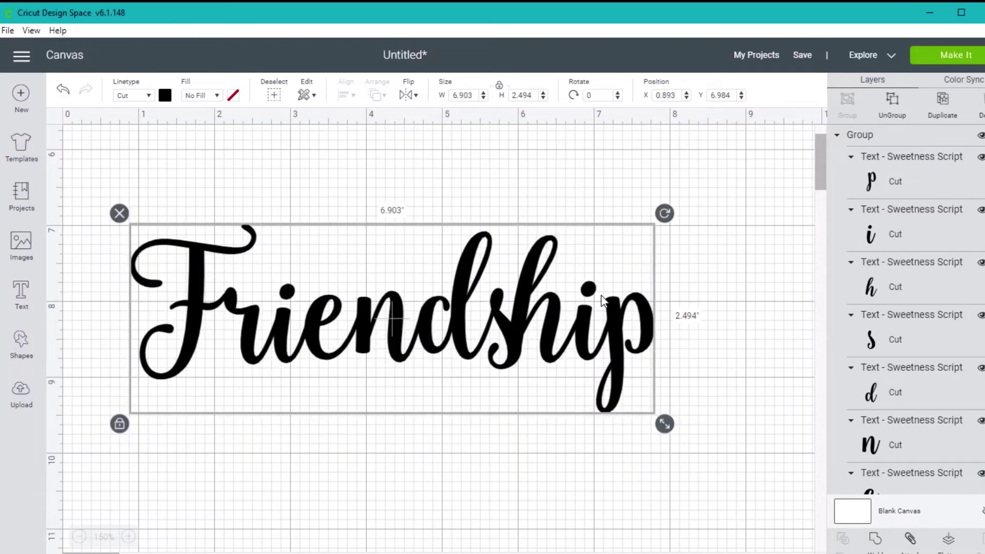
# - Preview the grouped word on the cutting mat, zoomed in, then cancel
pyautogui.click(951, 59)
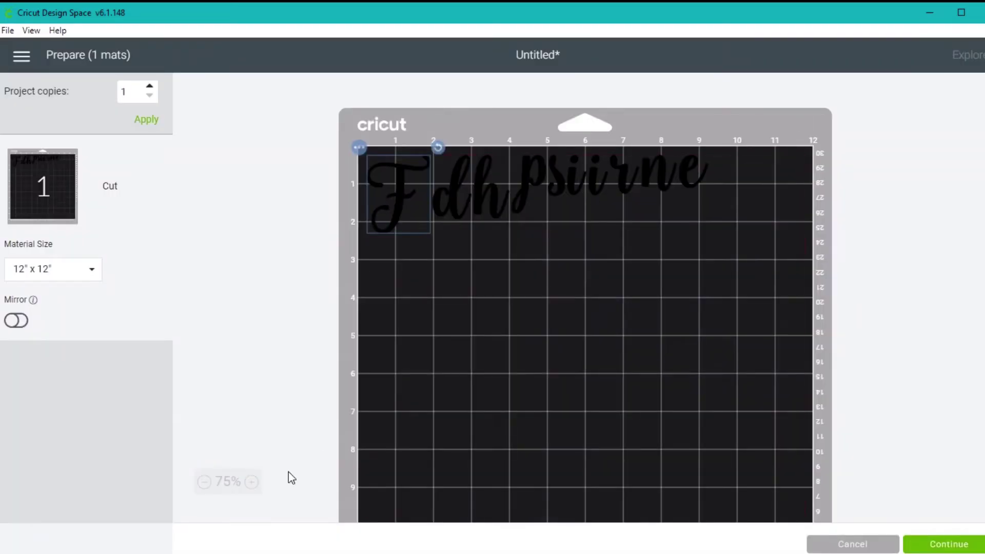
pyautogui.click(259, 482)
pyautogui.click(259, 482)
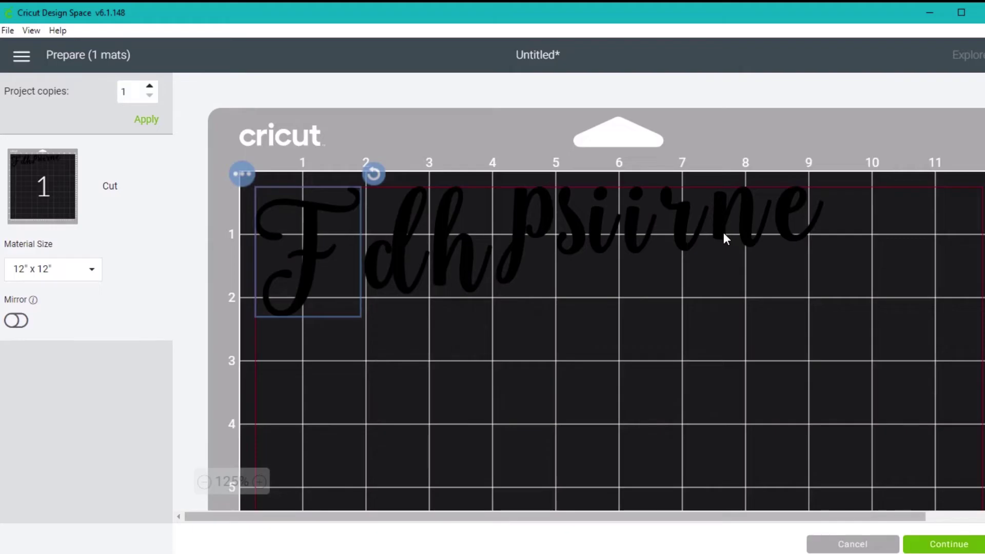
pyautogui.click(853, 544)
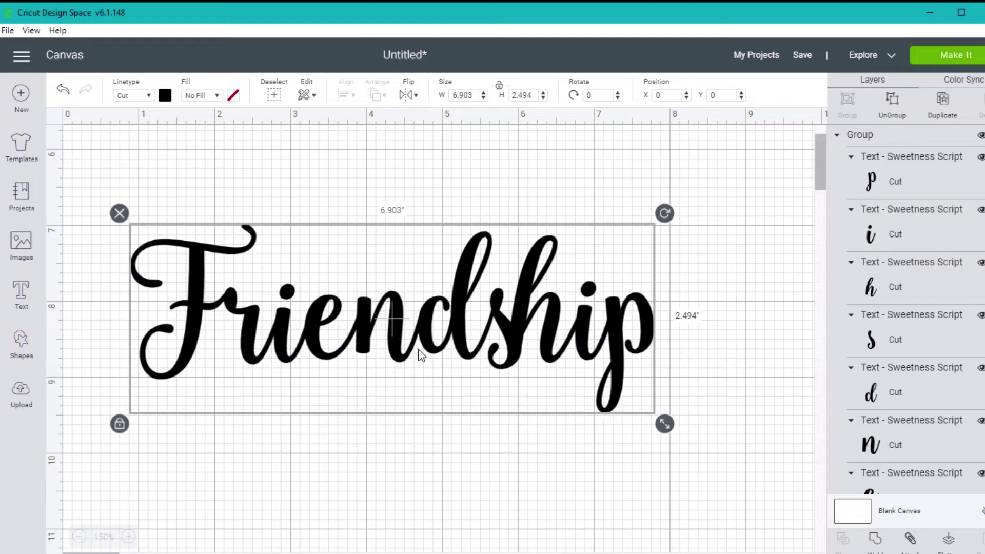
# - Weld the Friendship group into one cut layer and nudge the weld result slightly
pyautogui.rightClick(461, 326)
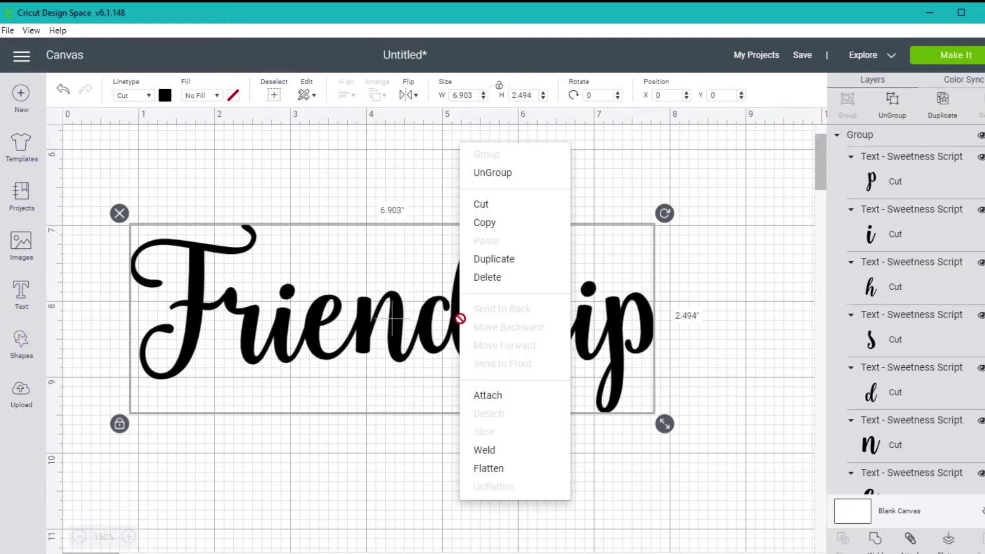
pyautogui.click(504, 451)
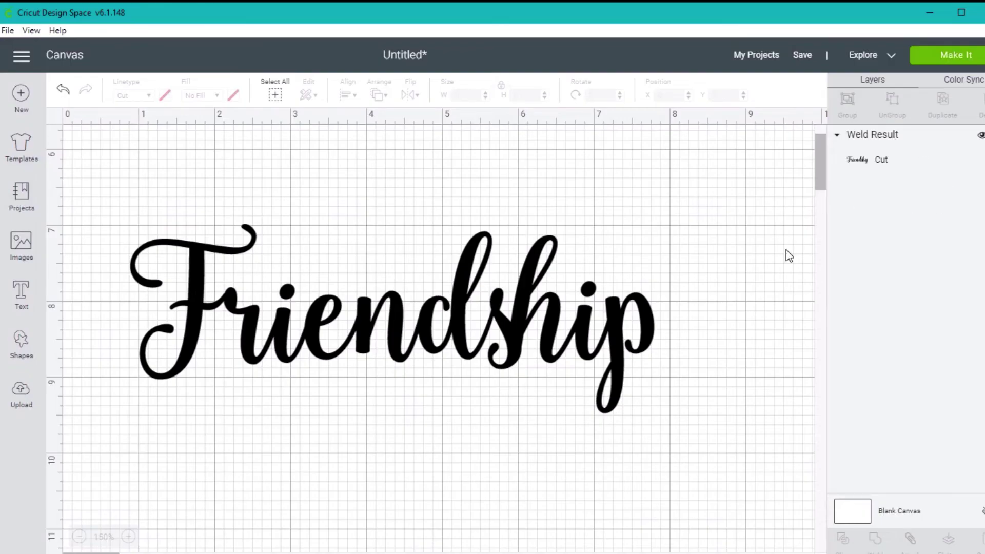
pyautogui.click(474, 342)
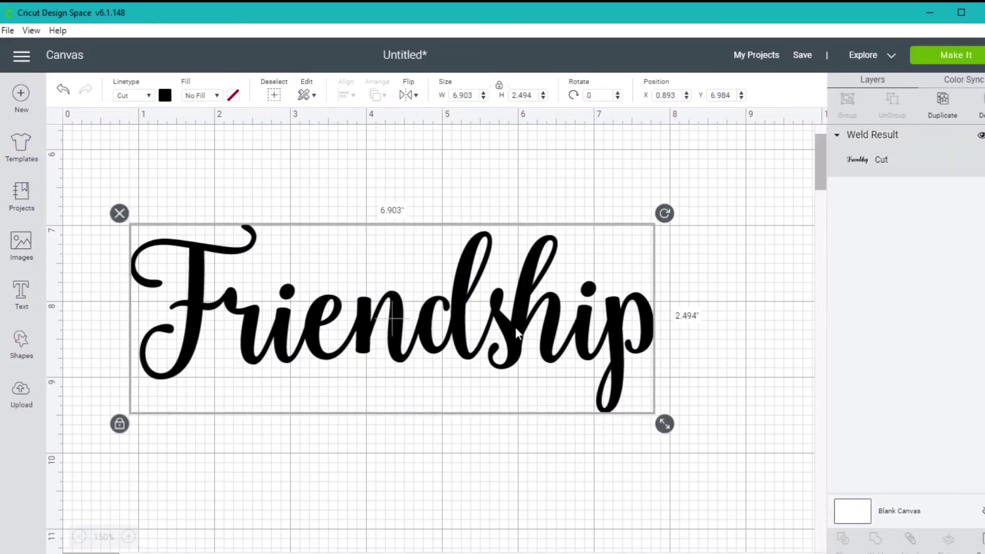
pyautogui.moveTo(465, 339); pyautogui.dragTo(470, 337)
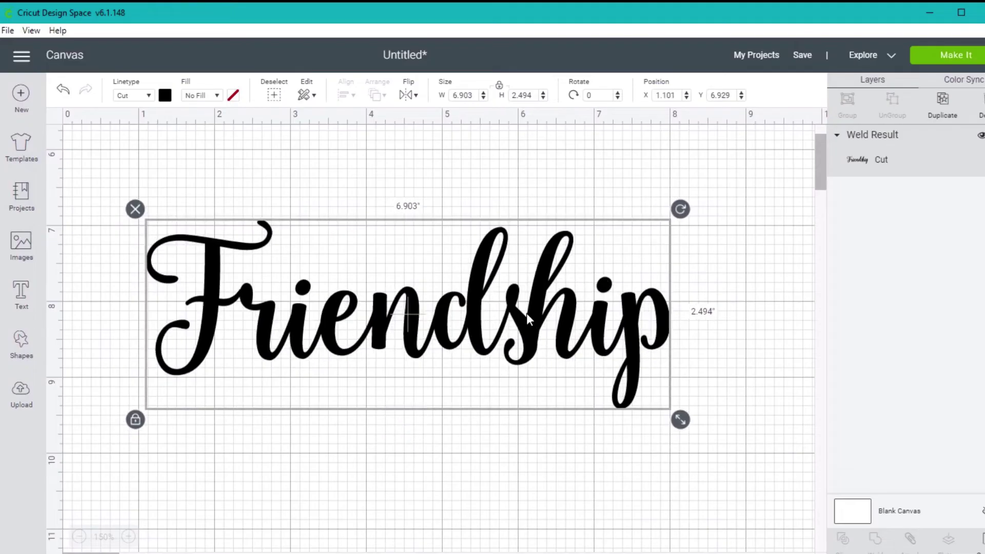
# - Switch the word's linetype to Draw and then back to Cut
pyautogui.click(142, 96)
pyautogui.click(138, 134)
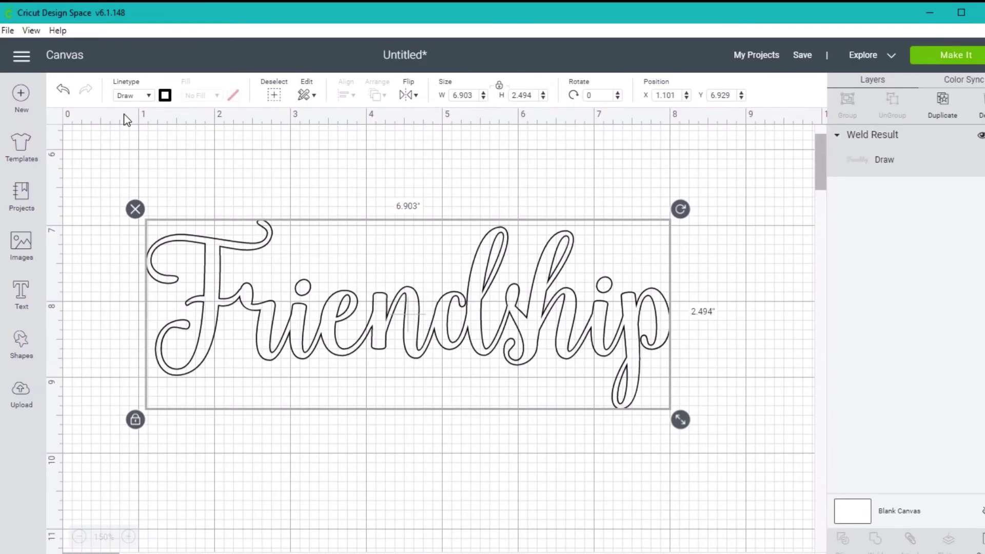
pyautogui.click(136, 96)
pyautogui.click(132, 57)
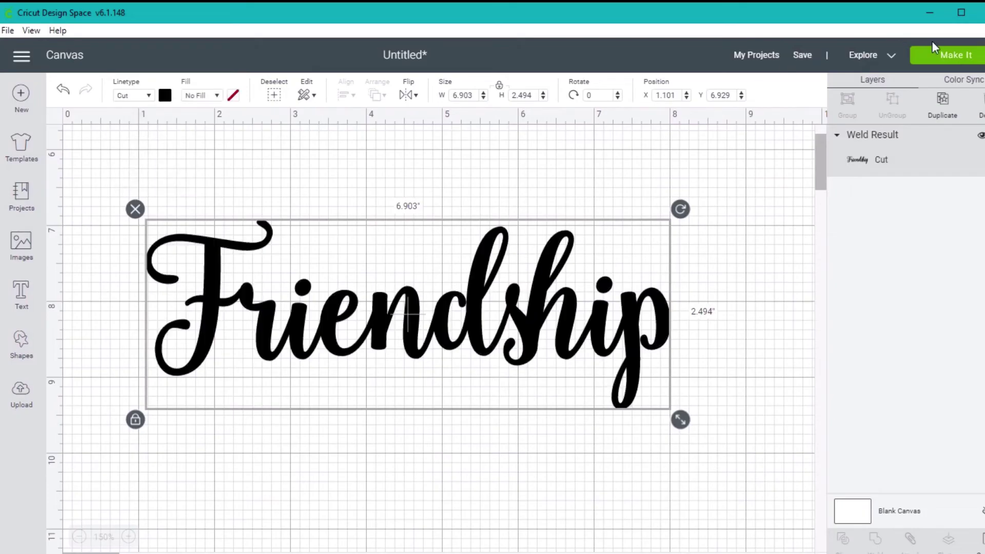
# - Preview the welded Friendship on the mat, zoomed in twice
pyautogui.click(959, 56)
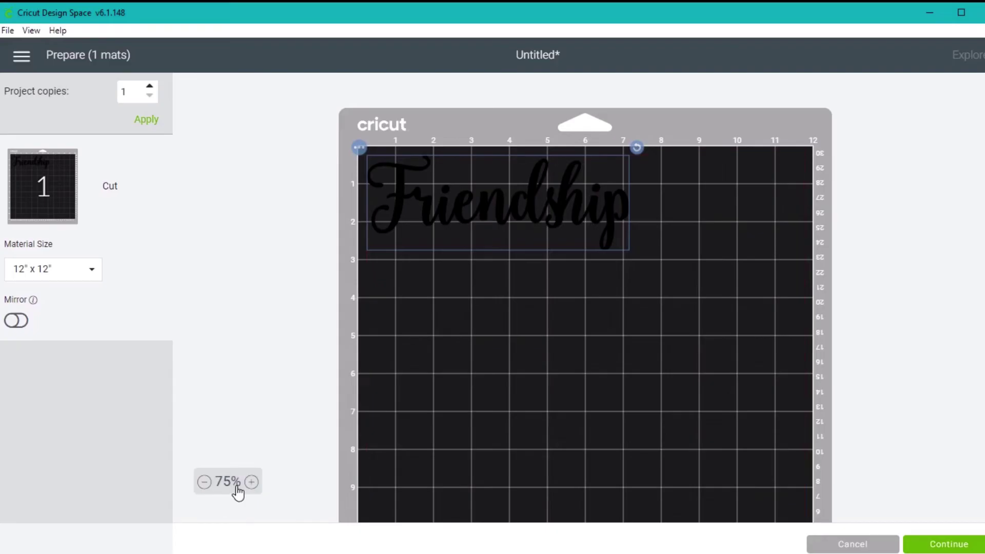
pyautogui.click(257, 482)
pyautogui.click(259, 482)
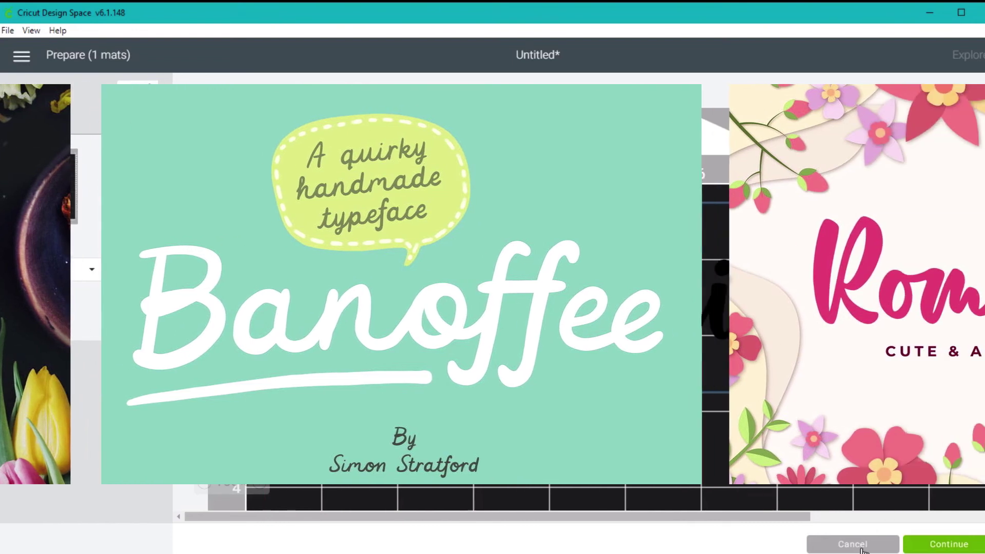
# - Cancel mat preparation, returning to the canvas with the welded Friendship
pyautogui.click(854, 543)
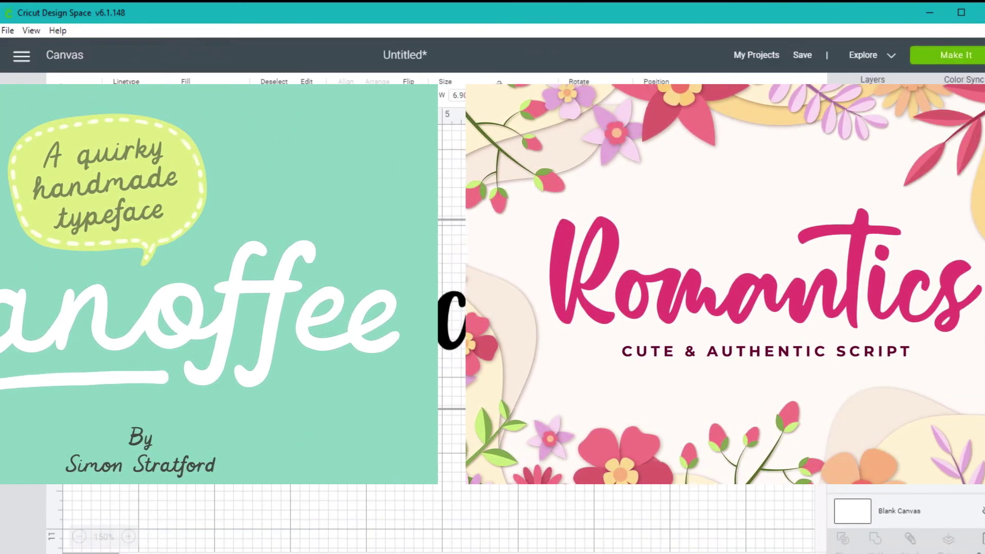